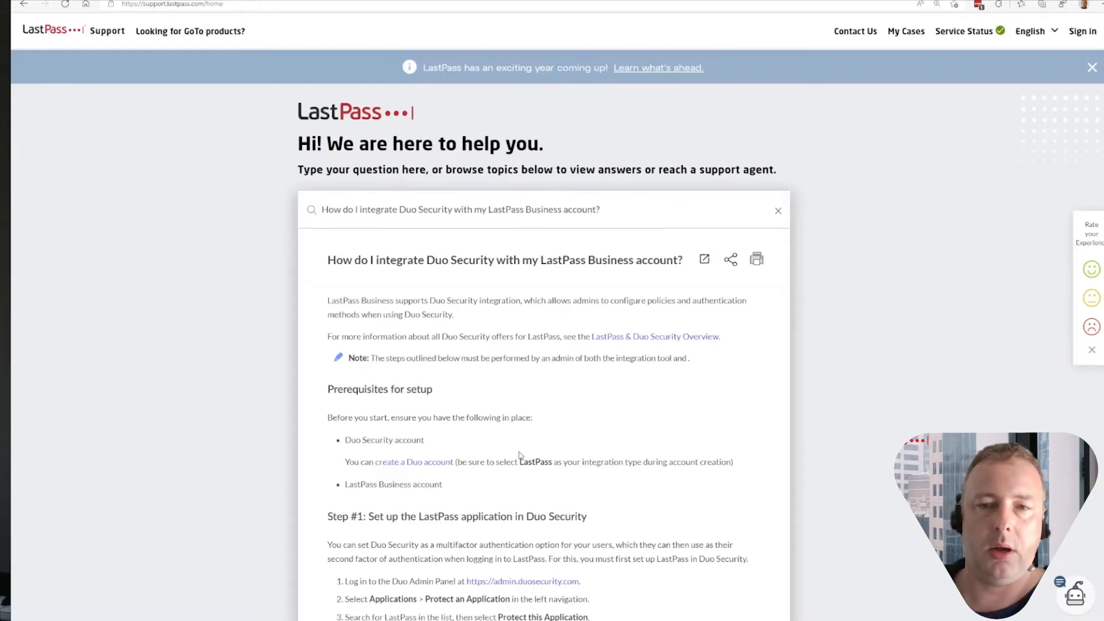
# - Review the LastPass support article on integrating Duo Security, along with Duo's own LastPass documentation
pyautogui.scroll(-2, 559, 397)
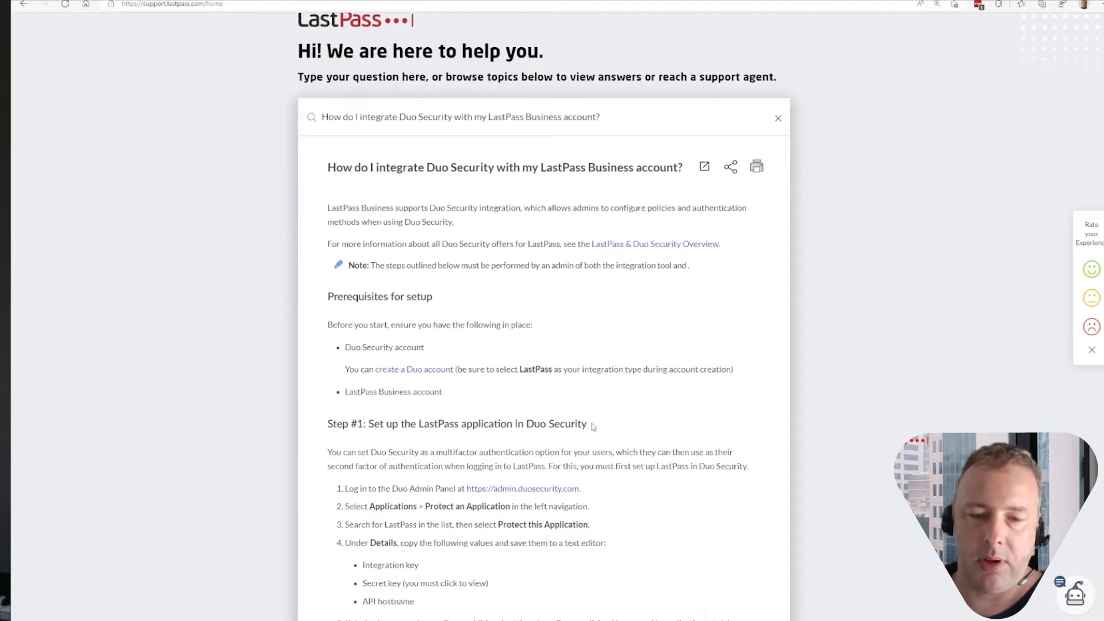
pyautogui.scroll(-2, 621, 419)
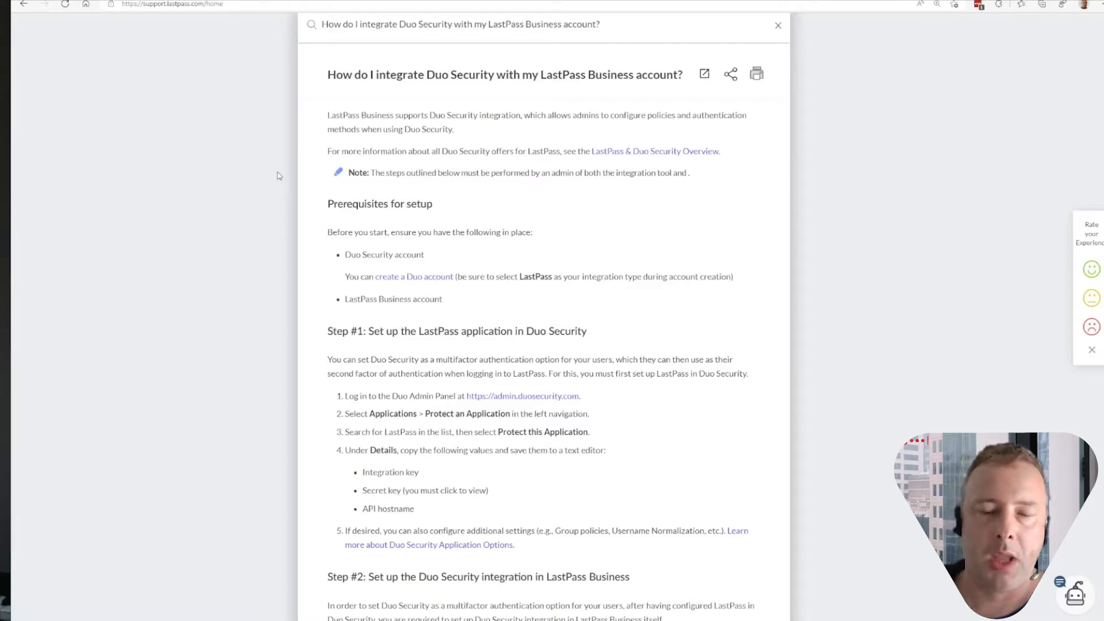
pyautogui.scroll(3, 490, 176)
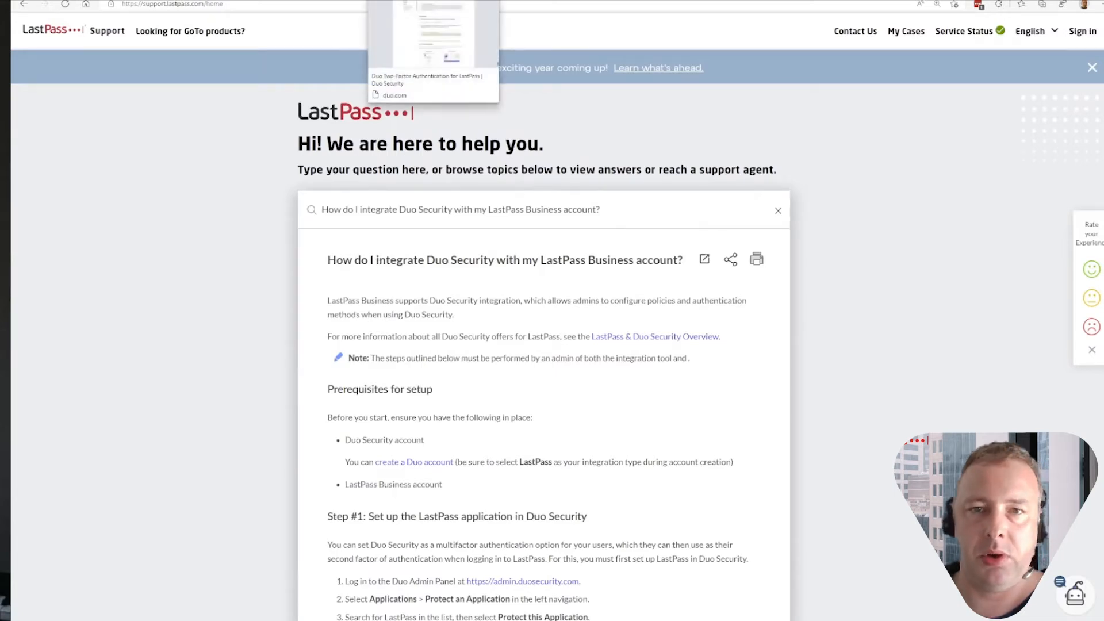
pyautogui.click(422, 1)
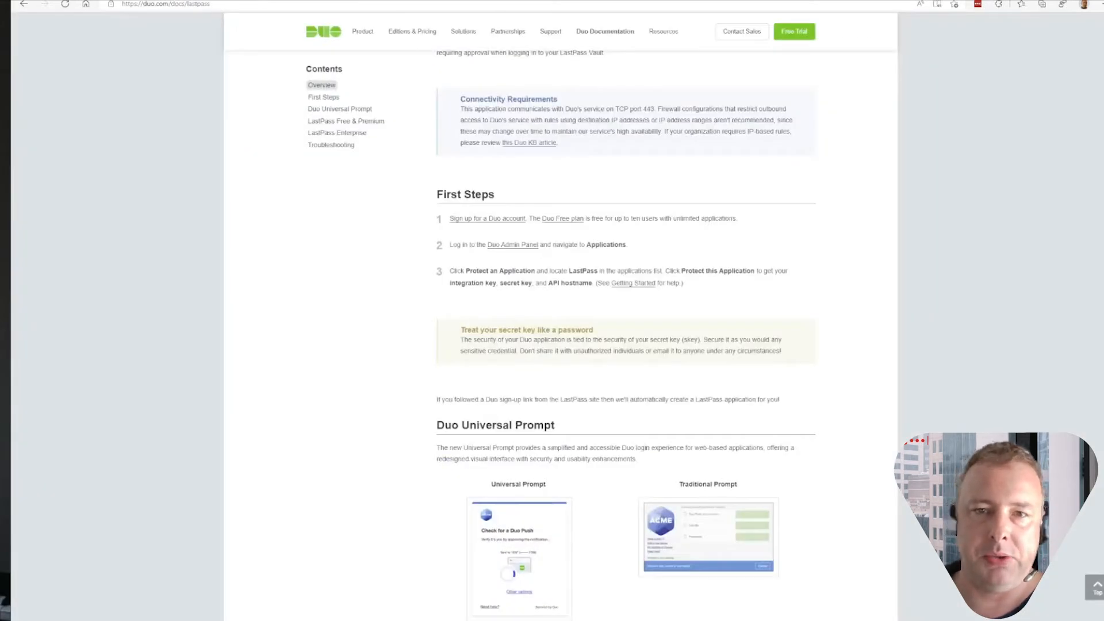
pyautogui.click(288, 1)
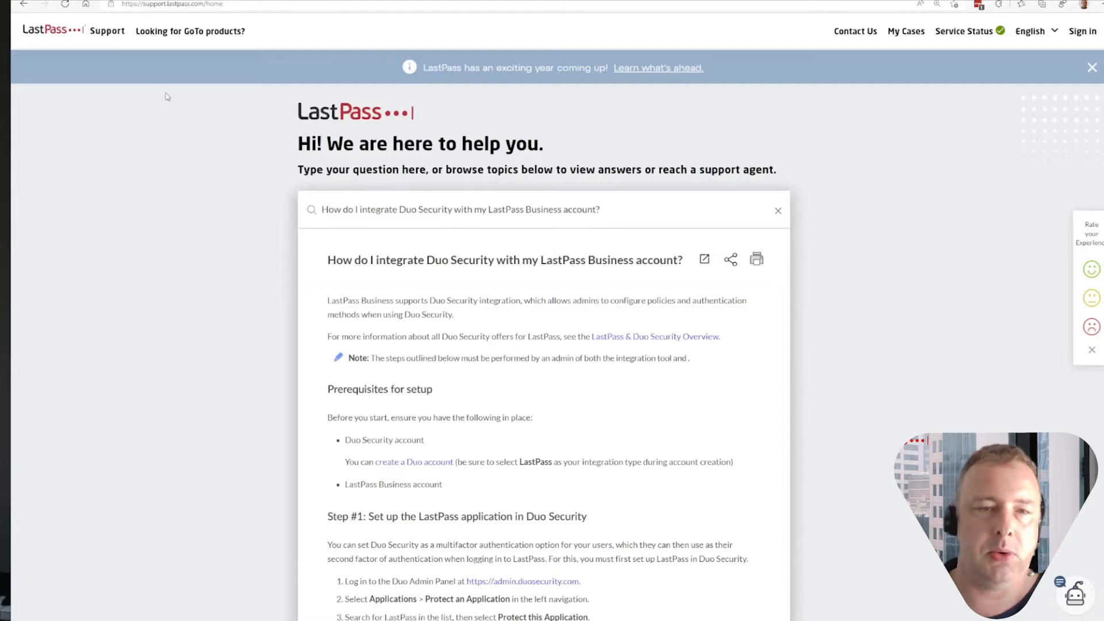
# - Switch to the Duo Admin Panel, find LastPass among the applications that can be protected, and protect it
pyautogui.hotkey('ctrl', 'Tab')
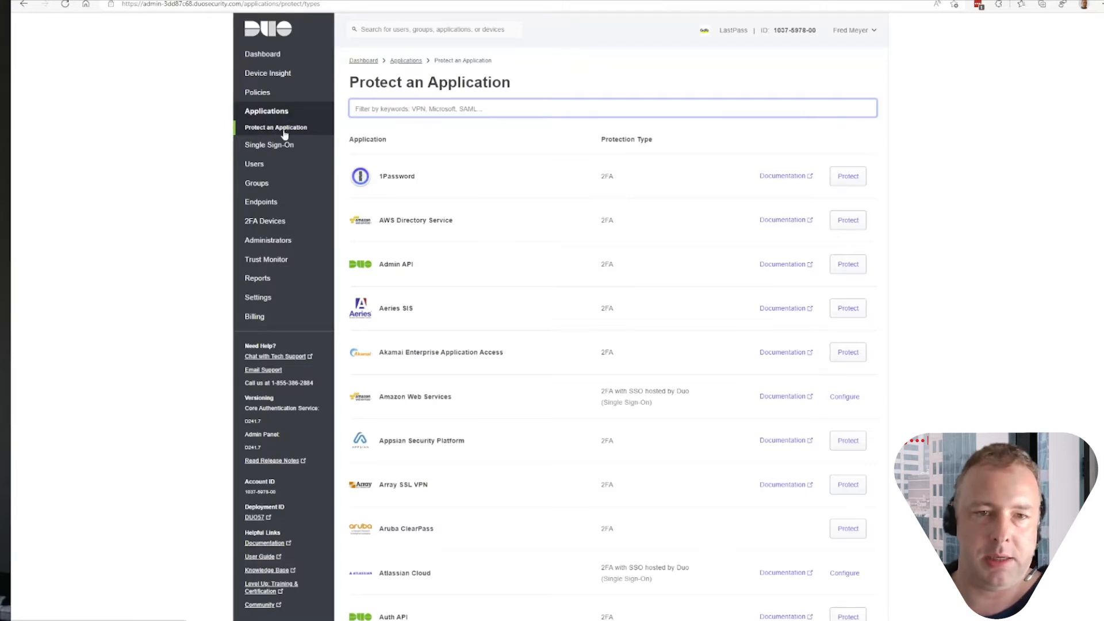
pyautogui.click(283, 129)
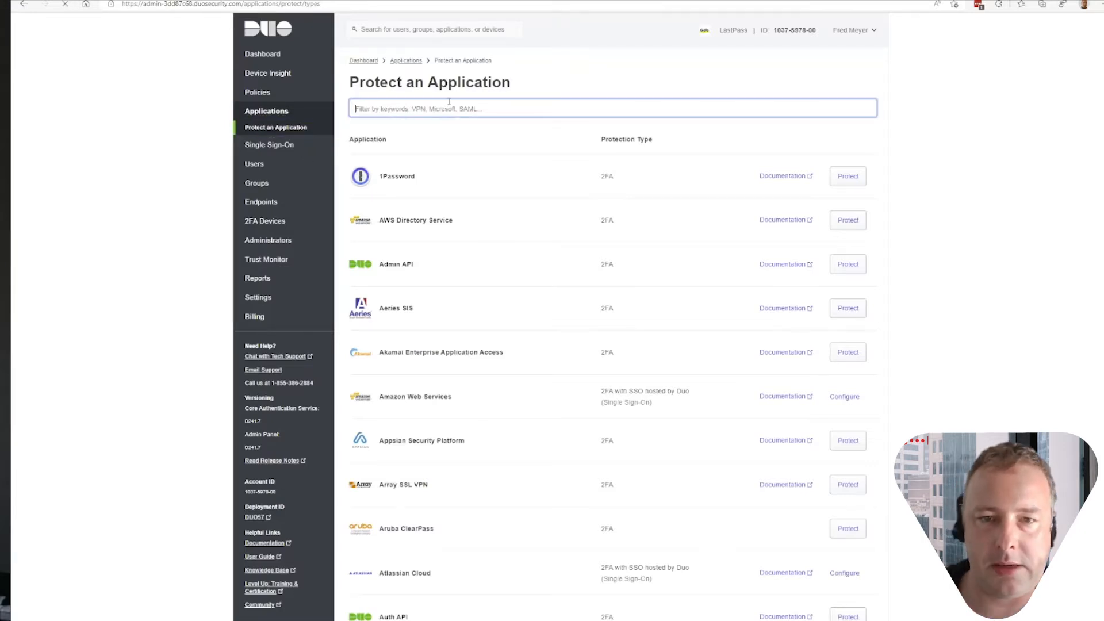
pyautogui.write('lastpa')
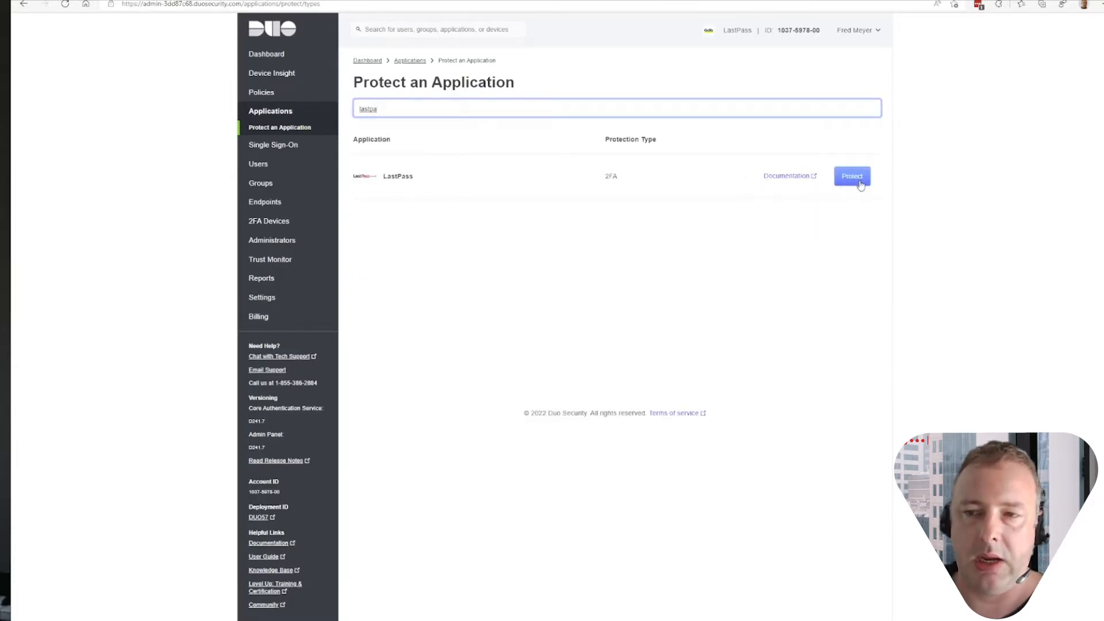
pyautogui.click(850, 177)
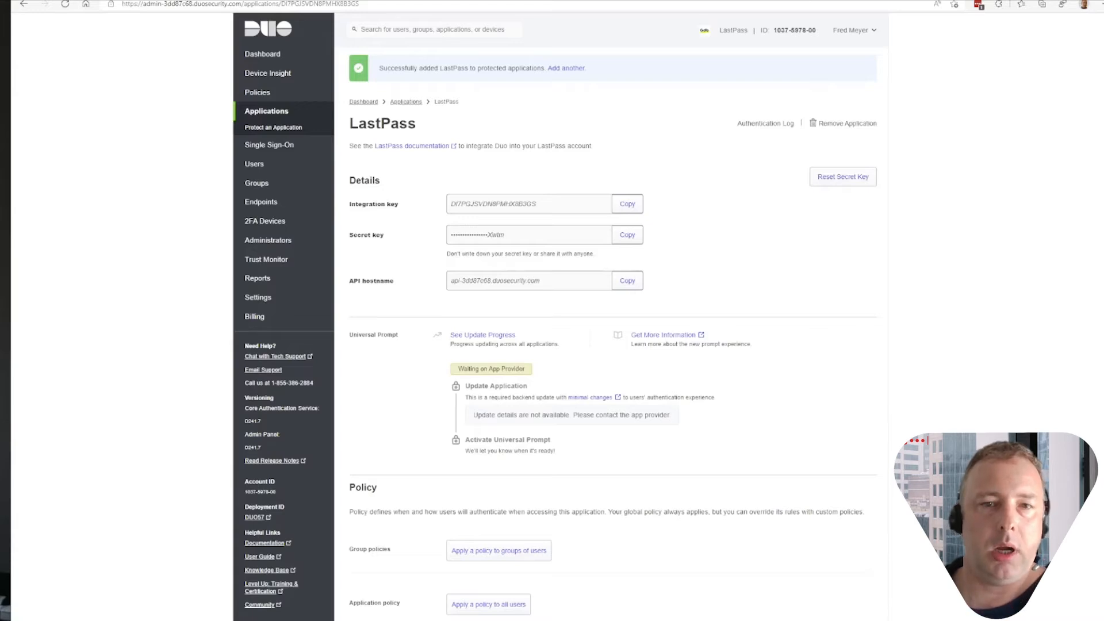
# - Switch to the LastPass admin console and open the Duo Security settings in the enterprise multifactor options
pyautogui.click(87, 0)
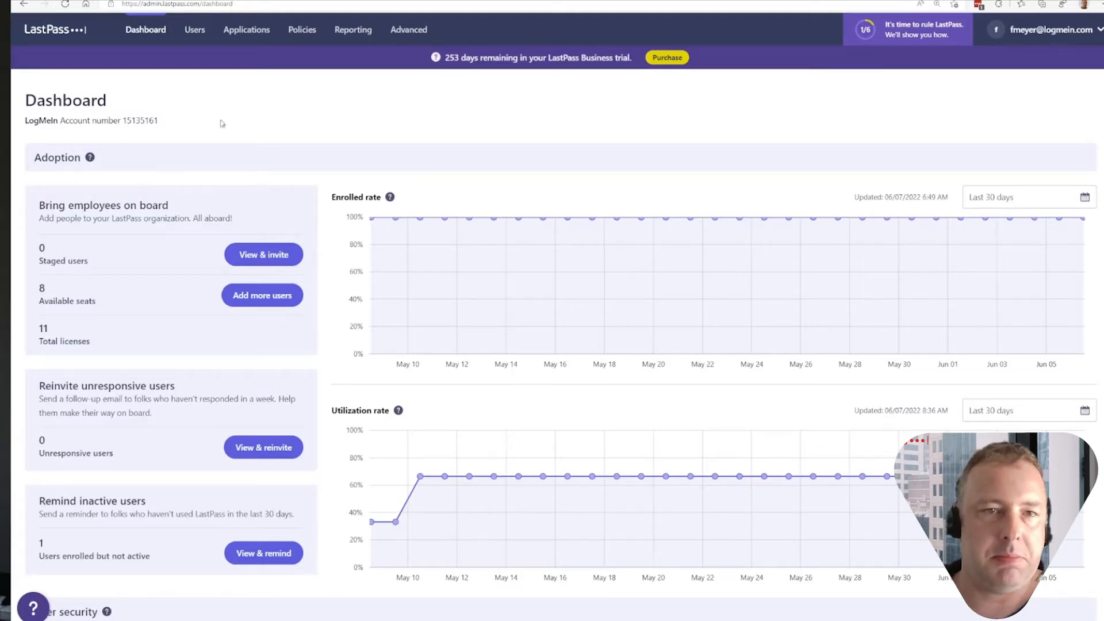
pyautogui.click(398, 31)
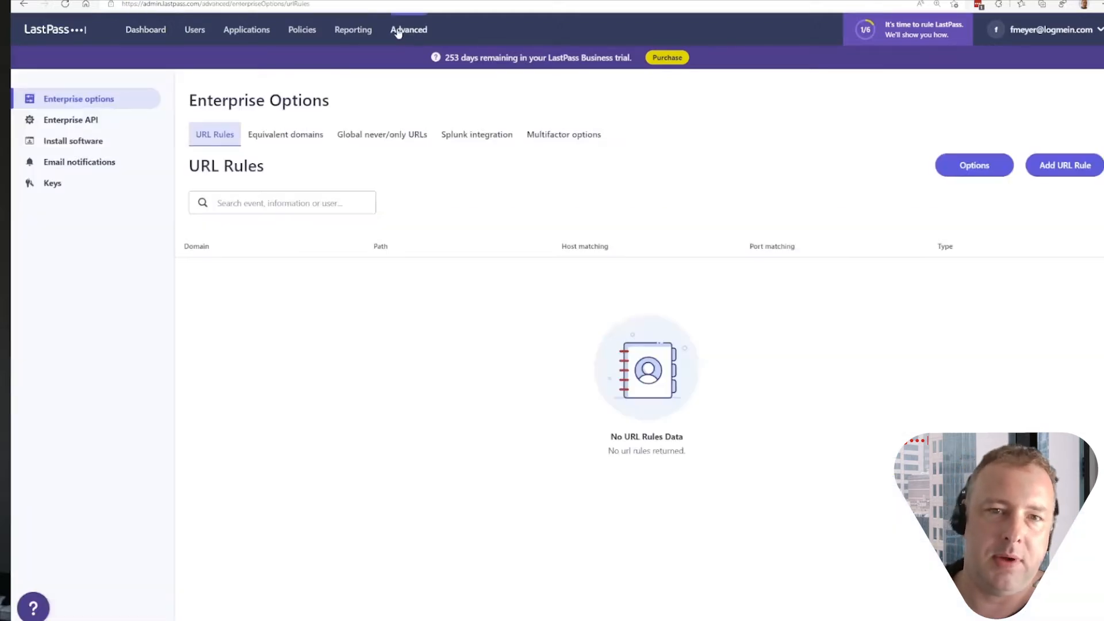
pyautogui.click(563, 141)
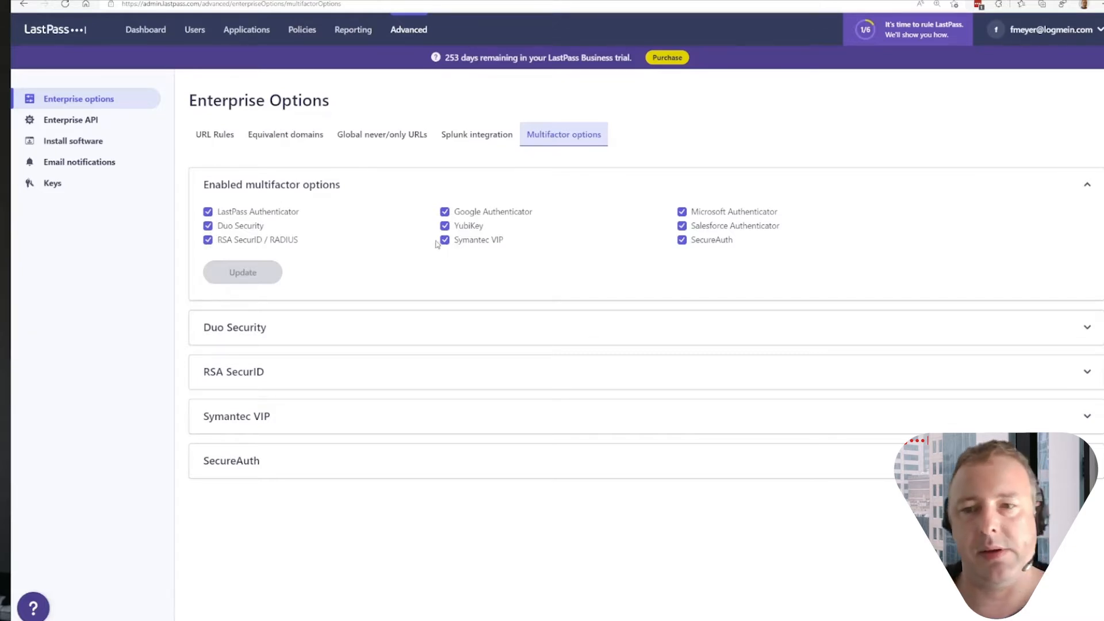
pyautogui.click(1087, 328)
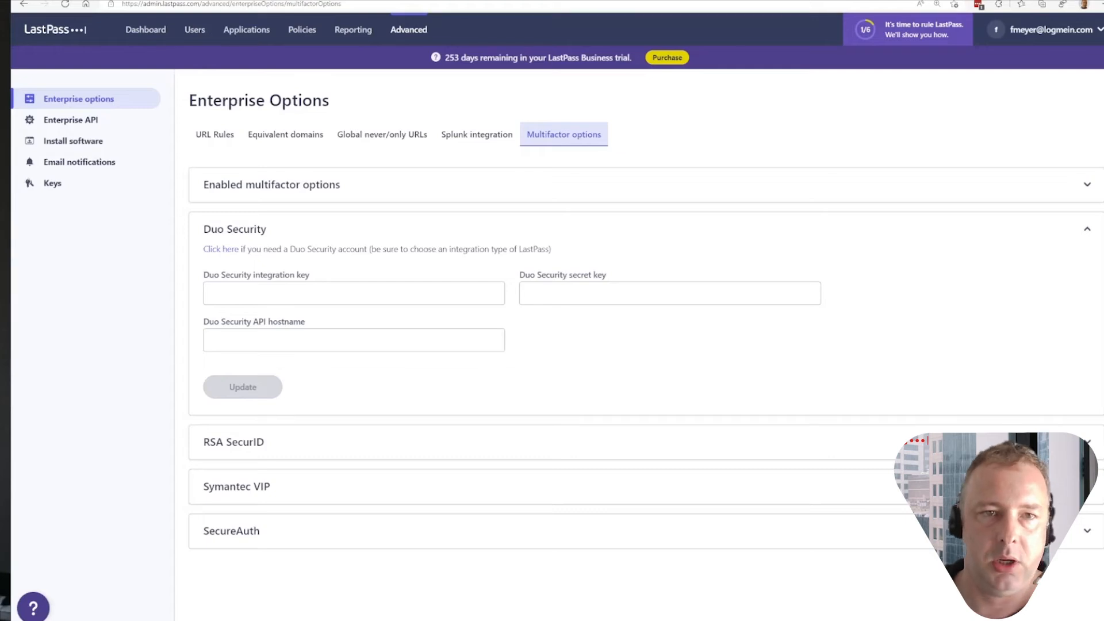
# - Copy the integration key from Duo's LastPass application into the Duo Security integration key field in LastPass
pyautogui.click(198, 0)
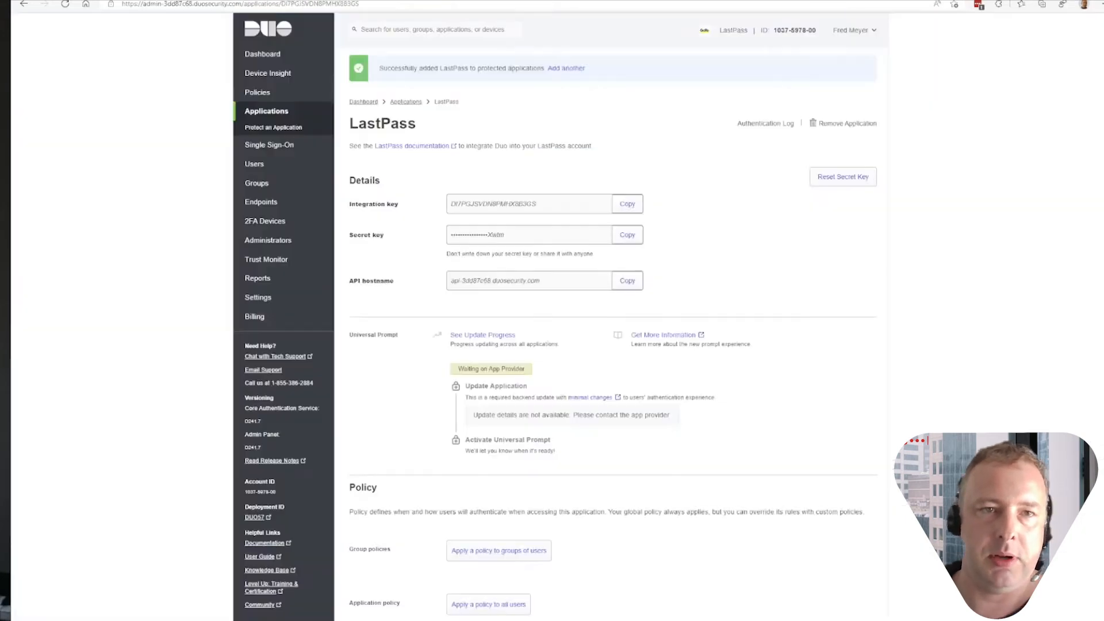
pyautogui.click(634, 204)
pyautogui.click(155, 1)
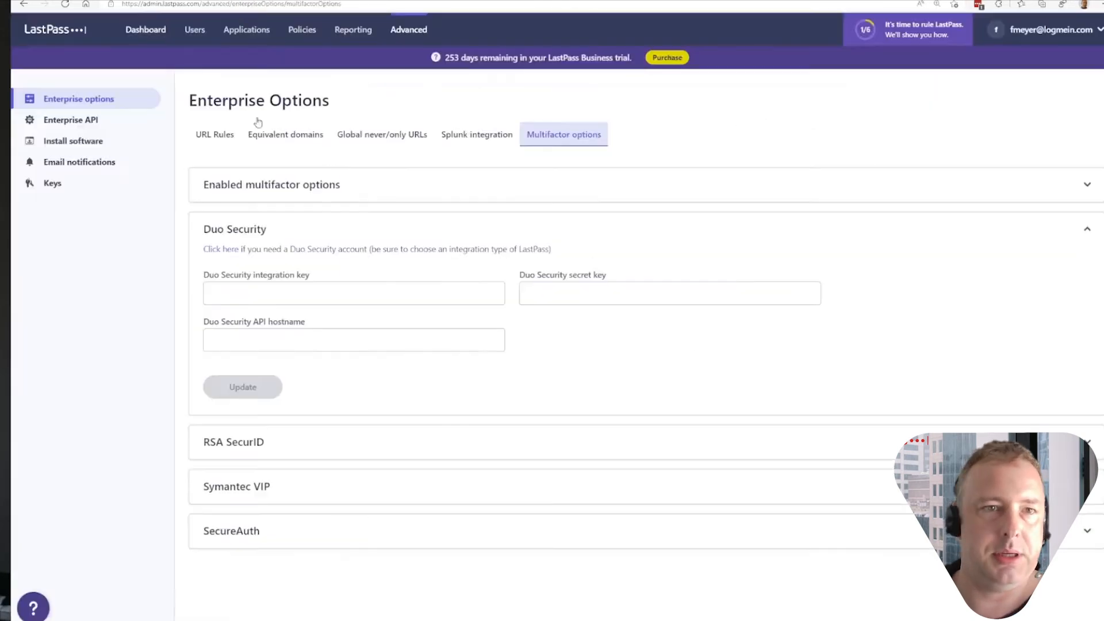
pyautogui.click(378, 294)
pyautogui.hotkey('ctrl', 'v')
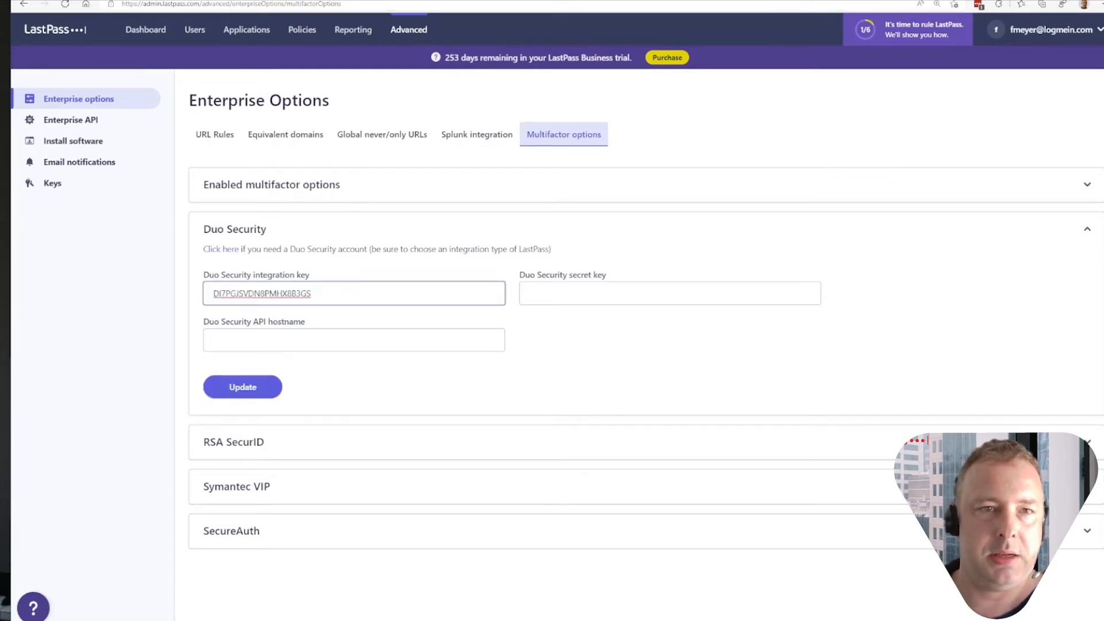
# - Copy the secret key from Duo's LastPass application into the Duo Security secret key field in LastPass
pyautogui.click(198, 1)
pyautogui.click(628, 235)
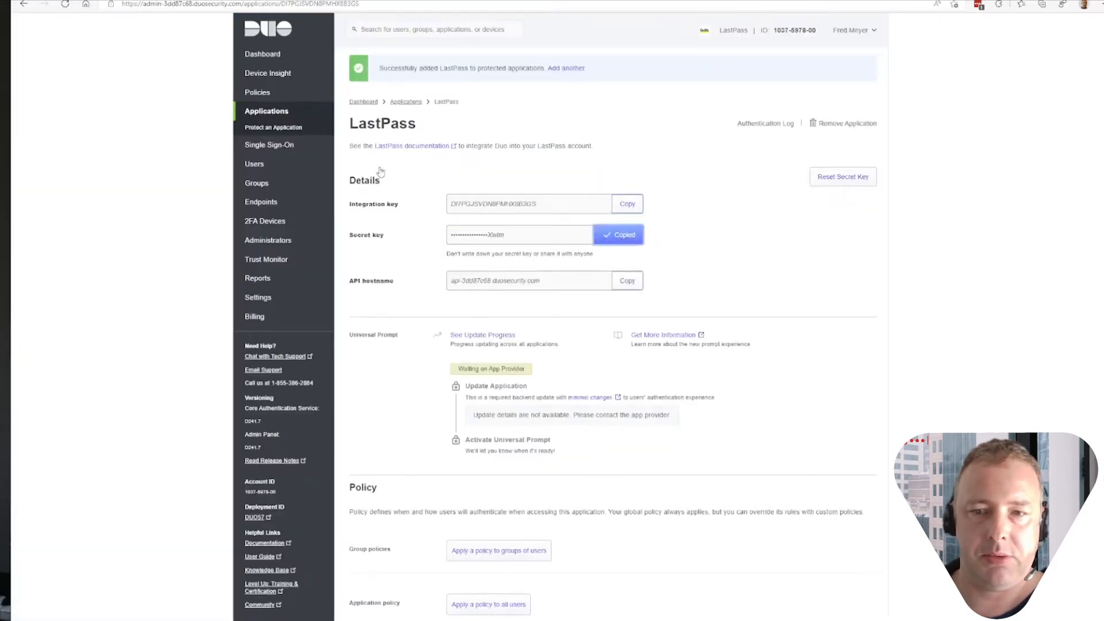
pyautogui.click(154, 1)
pyautogui.click(575, 292)
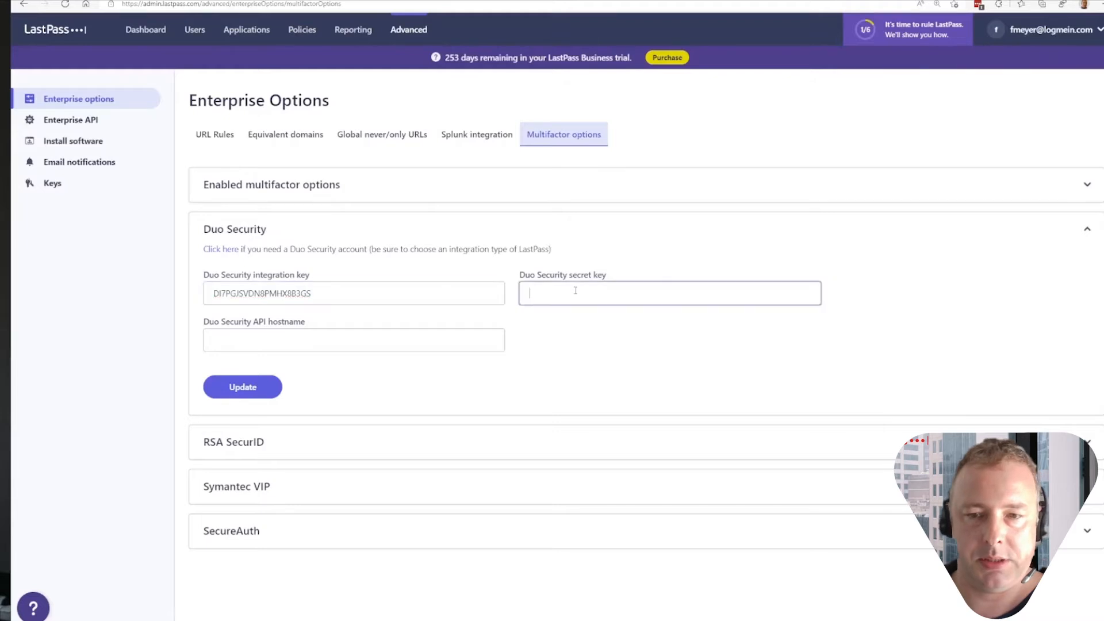
pyautogui.hotkey('ctrl', 'v')
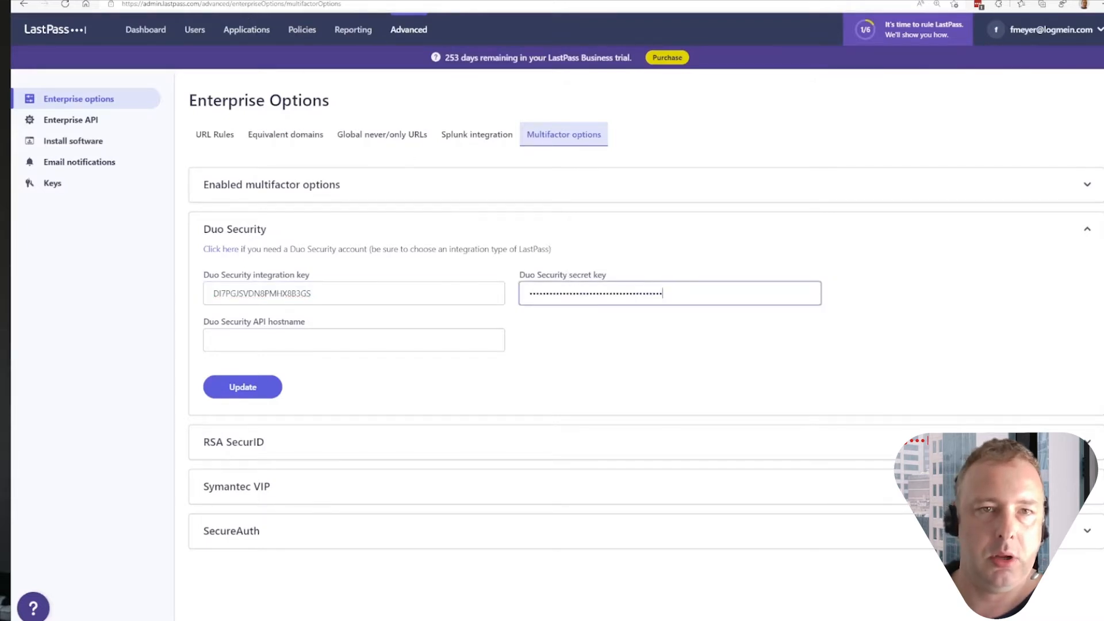
# - Copy the API hostname from Duo into the Duo Security API hostname field in LastPass, and save the Duo settings
pyautogui.click(198, 1)
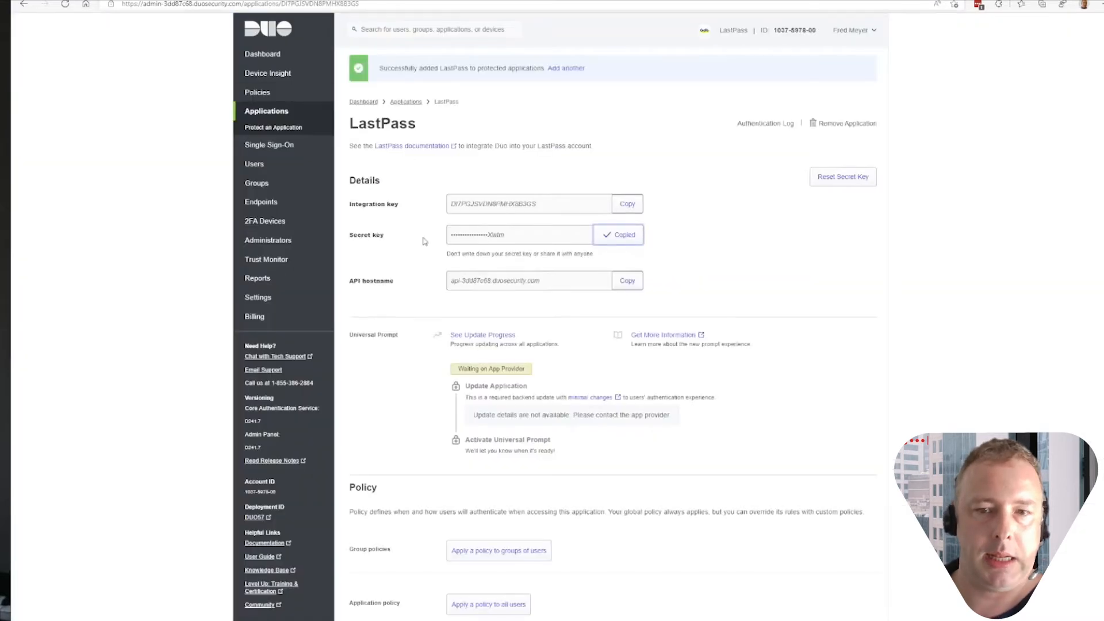
pyautogui.click(627, 281)
pyautogui.click(155, 1)
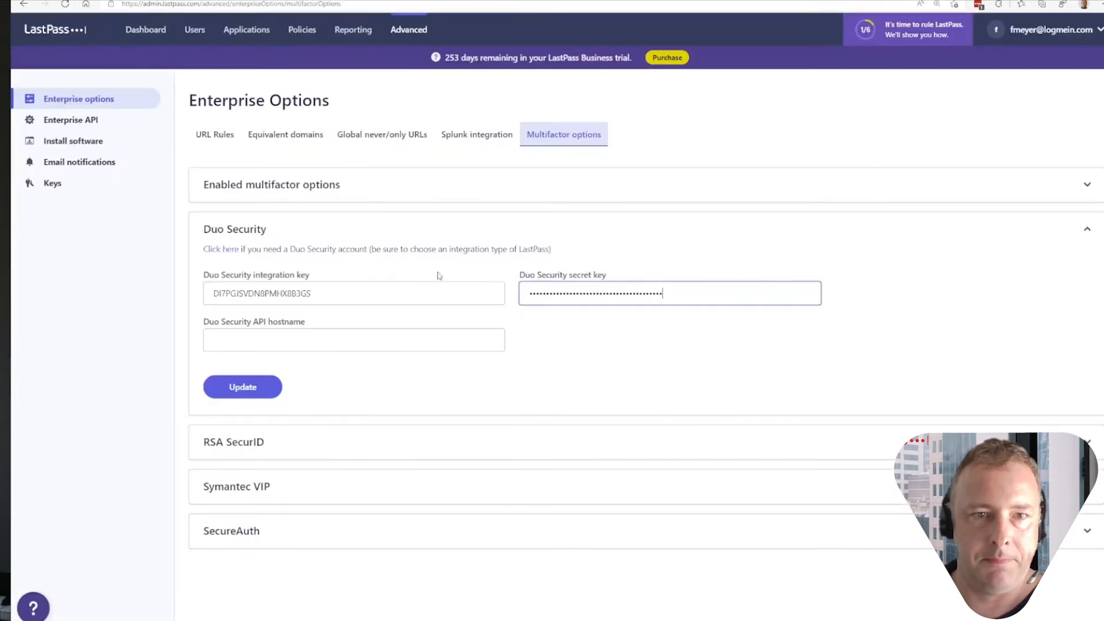
pyautogui.click(380, 331)
pyautogui.hotkey('ctrl', 'v')
pyautogui.click(242, 388)
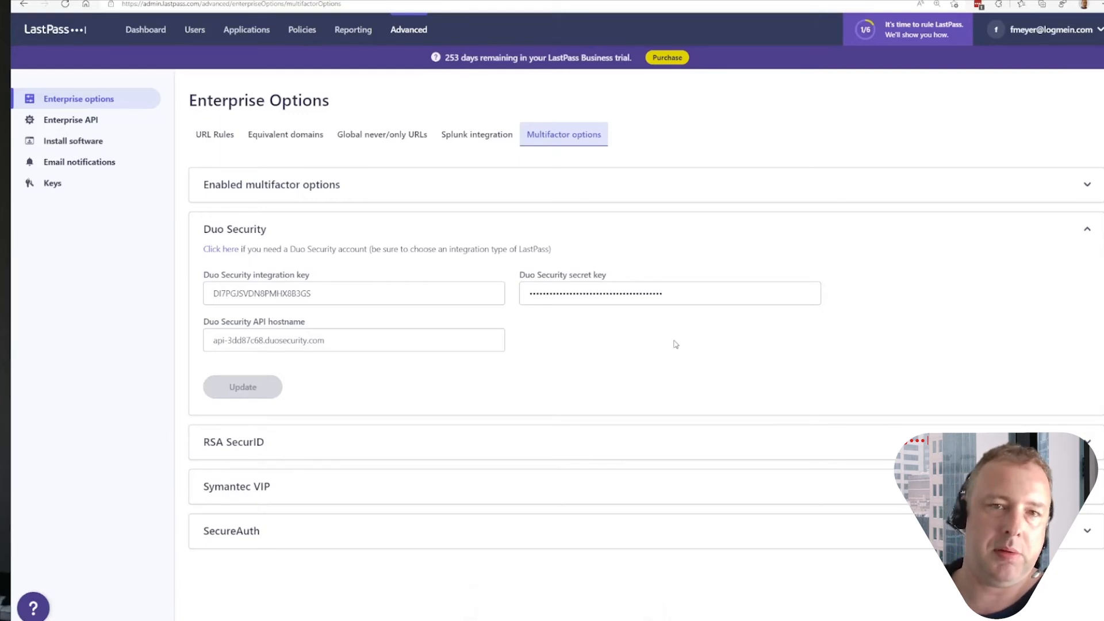
# - Search the general policies for "duo" with the Enabled status filter removed
pyautogui.click(296, 35)
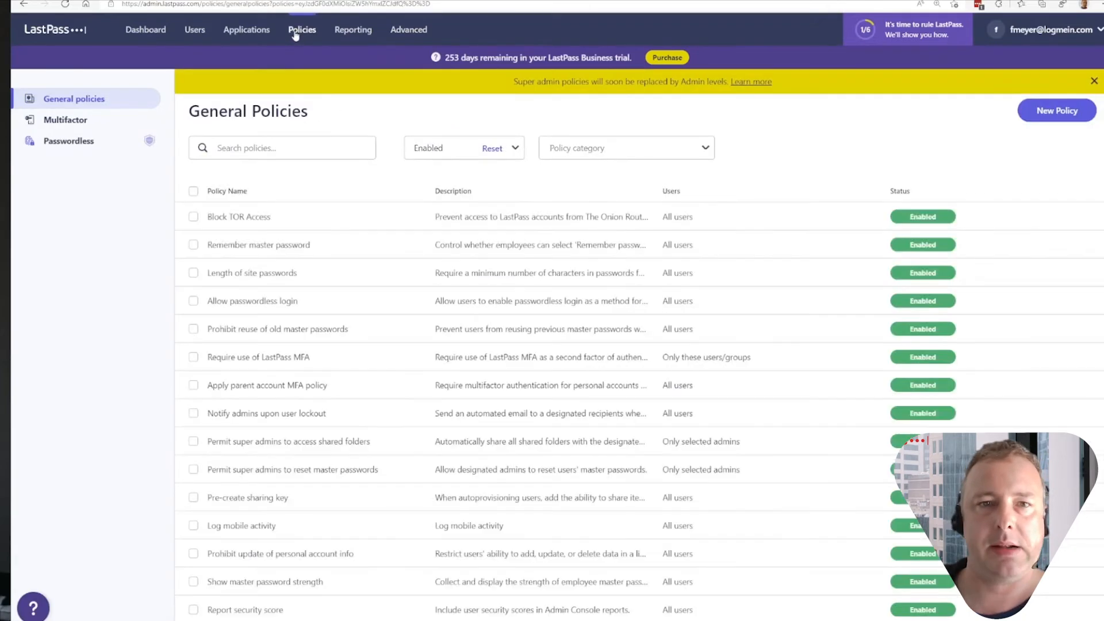
pyautogui.click(289, 153)
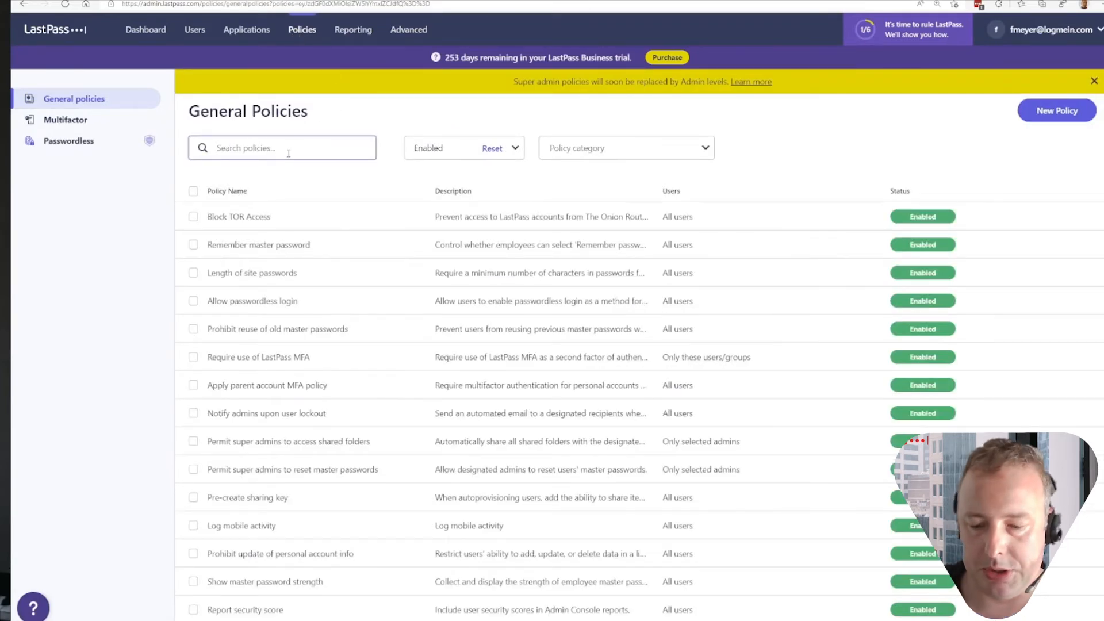
pyautogui.write('duo')
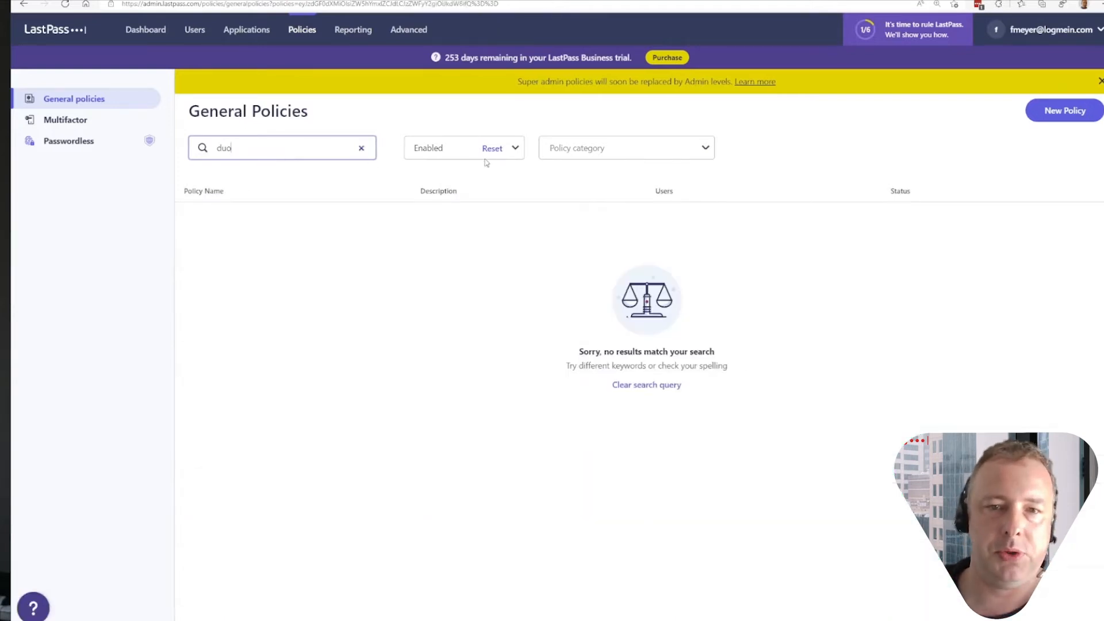
pyautogui.click(493, 150)
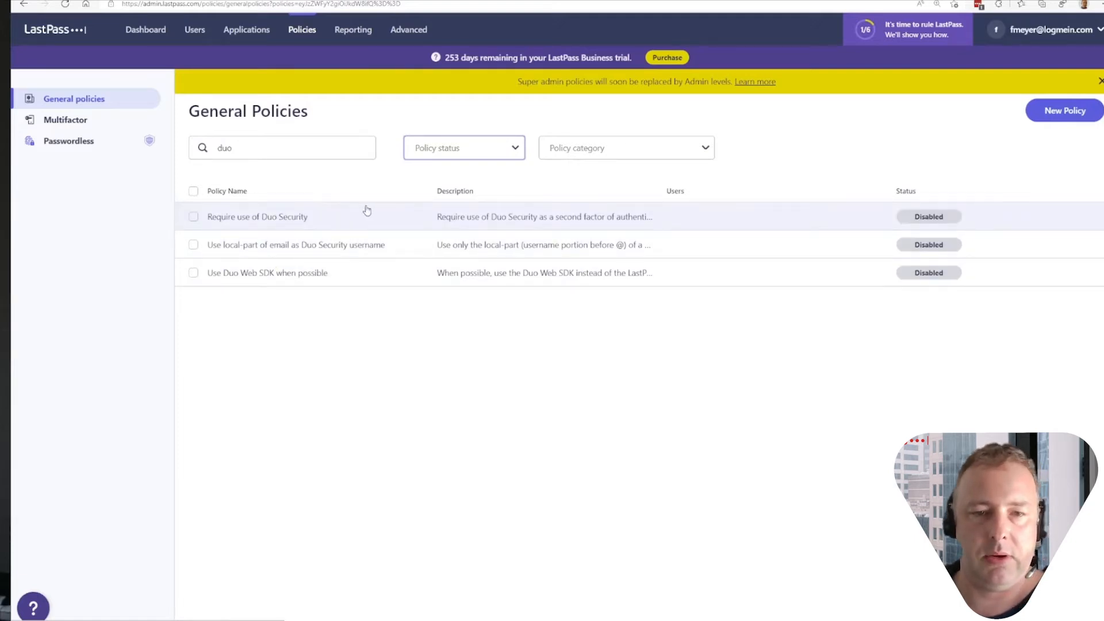
# - Set the "Require use of Duo Security" policy to Enabled and save the policy changes
pyautogui.click(424, 220)
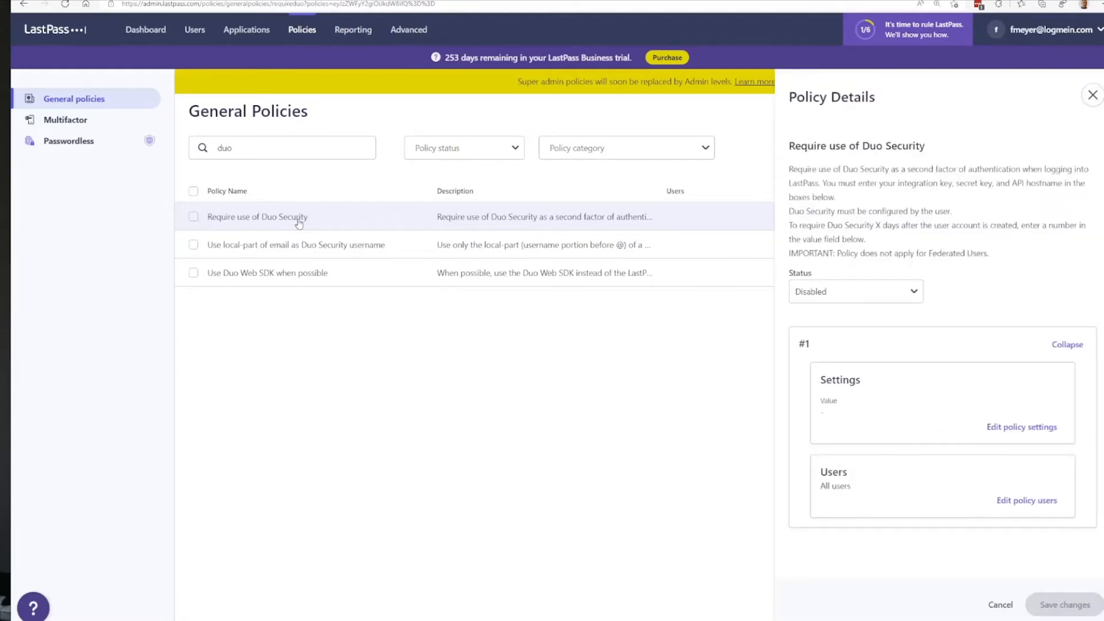
pyautogui.click(871, 291)
pyautogui.click(867, 316)
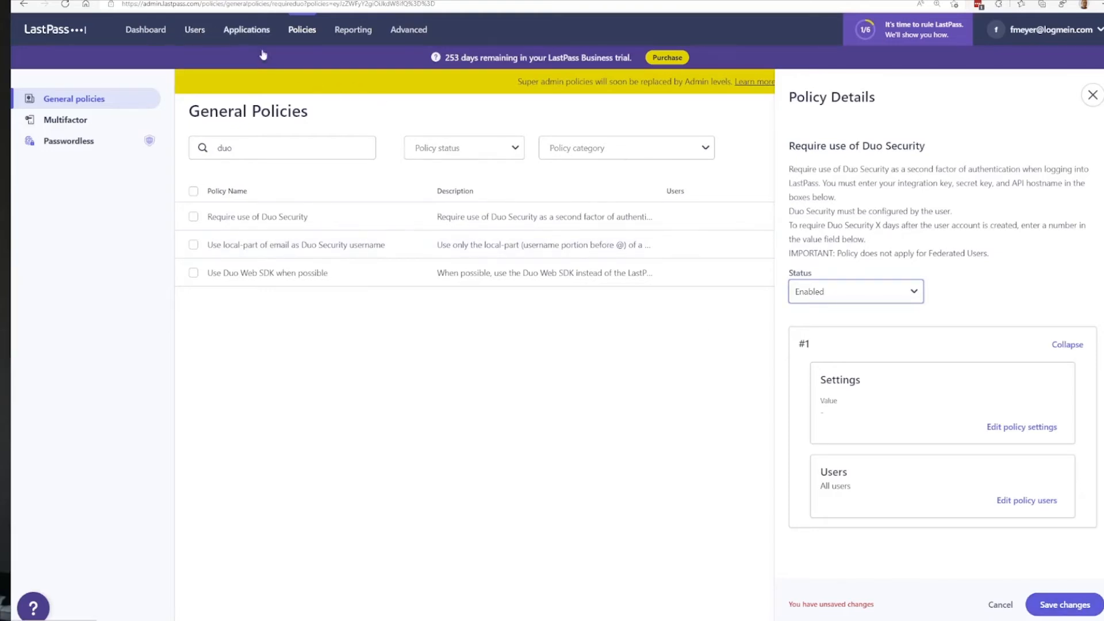
pyautogui.click(1064, 604)
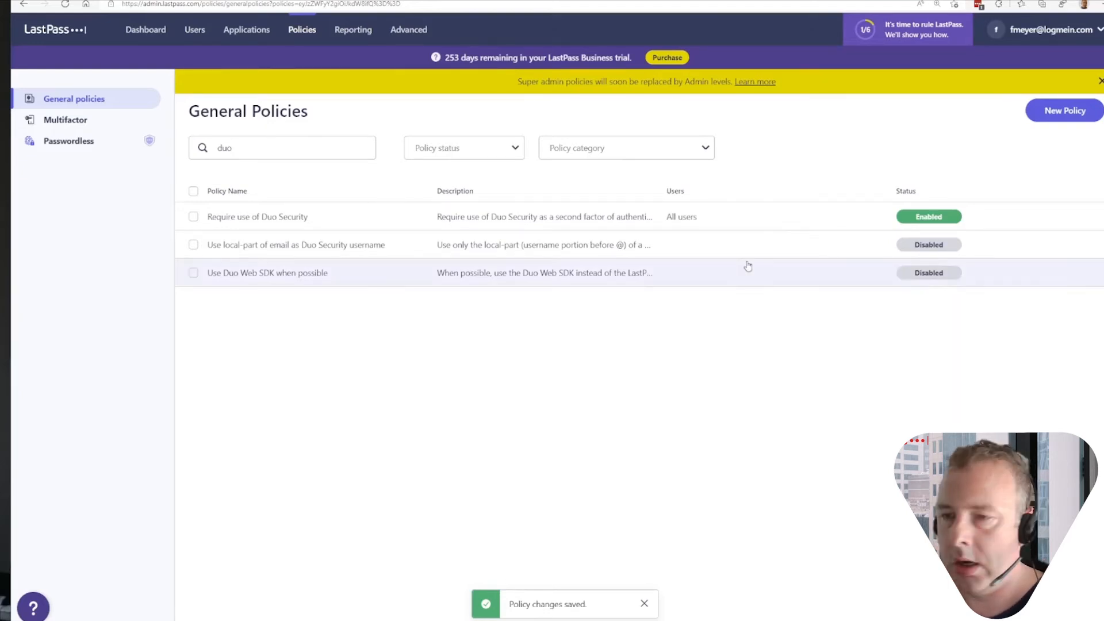
# - Log out of both the LastPass admin console and the LastPass browser extension
pyautogui.click(1050, 36)
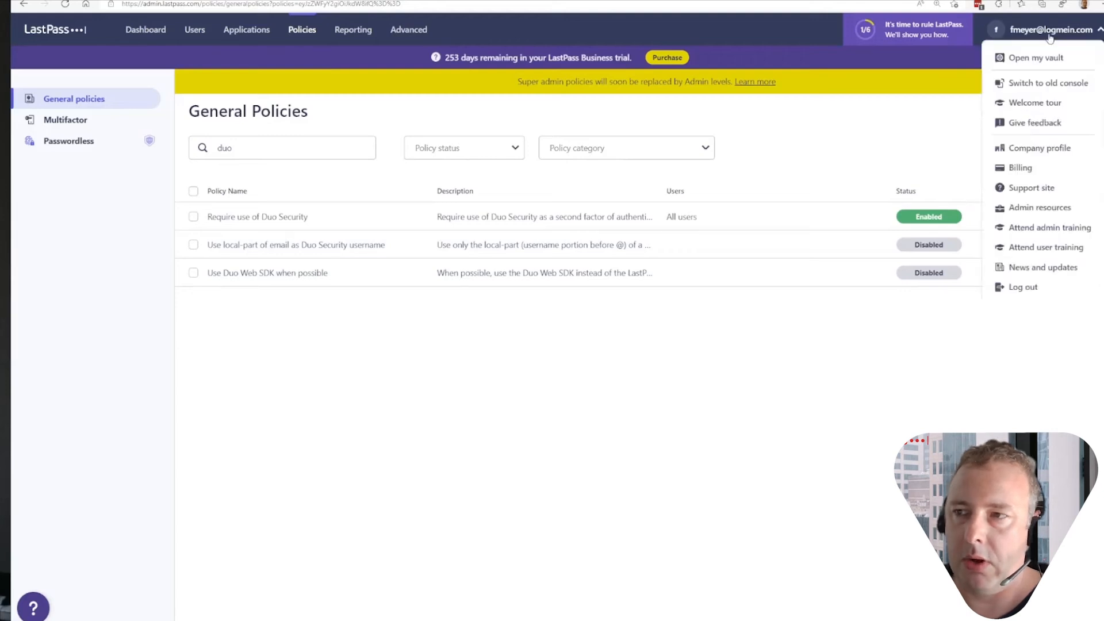
pyautogui.click(1022, 288)
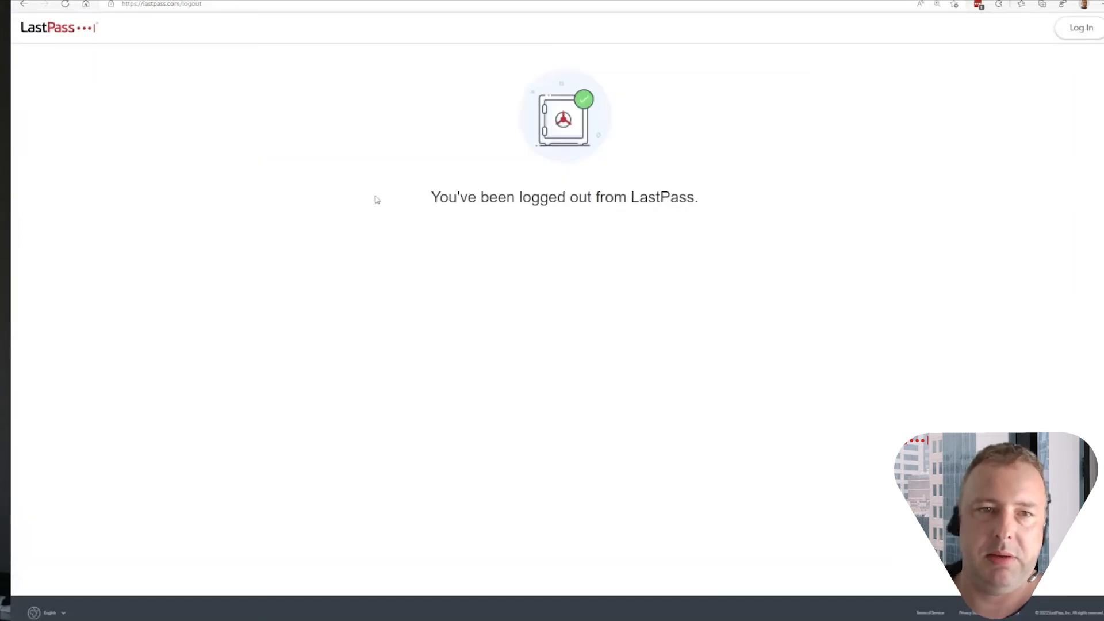
pyautogui.click(978, 8)
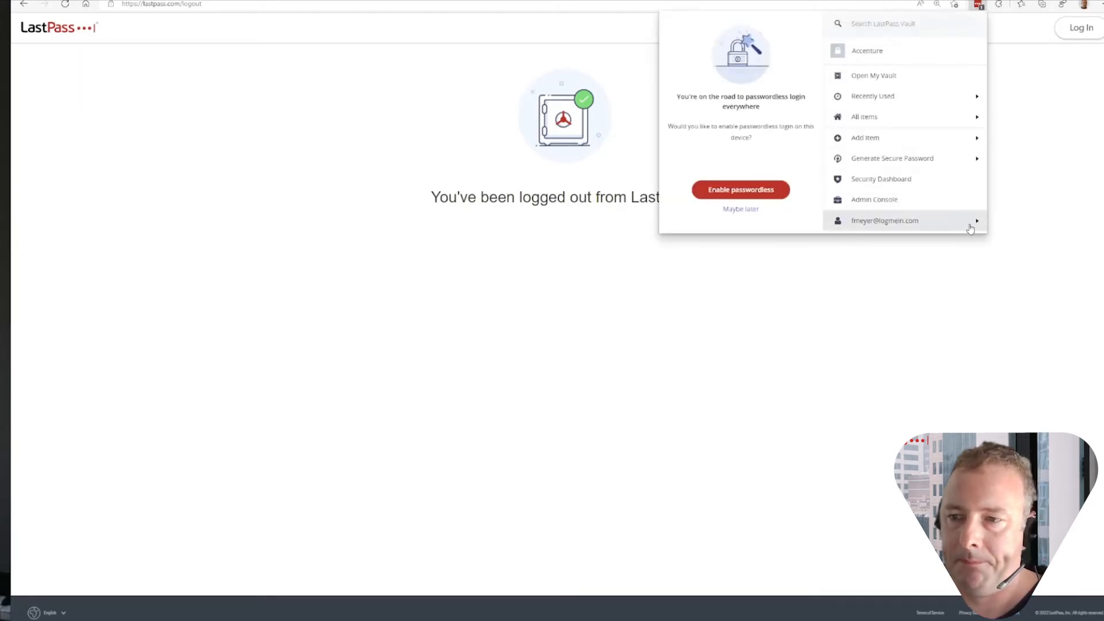
pyautogui.click(973, 223)
pyautogui.click(933, 178)
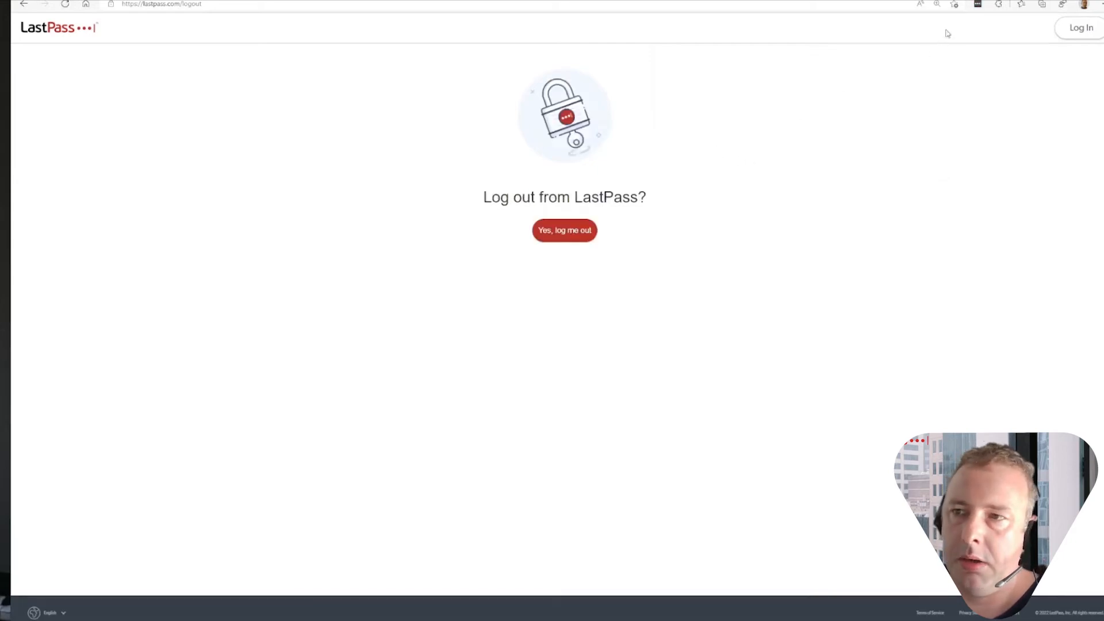
# - Log back in to LastPass through the browser extension using the filled-in account credentials
pyautogui.click(979, 7)
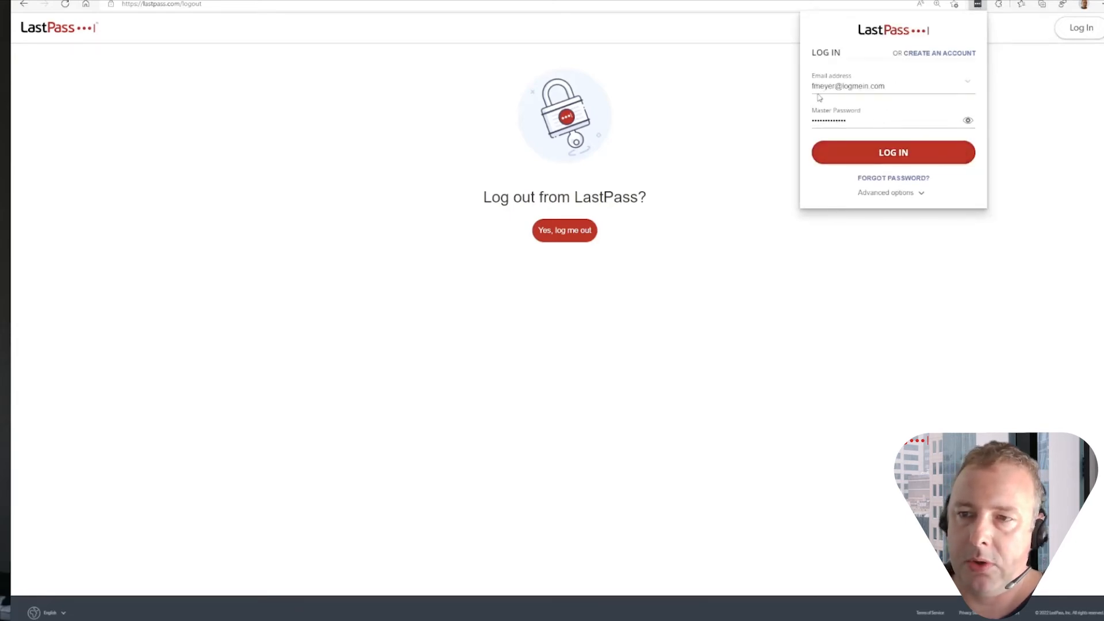
pyautogui.click(891, 156)
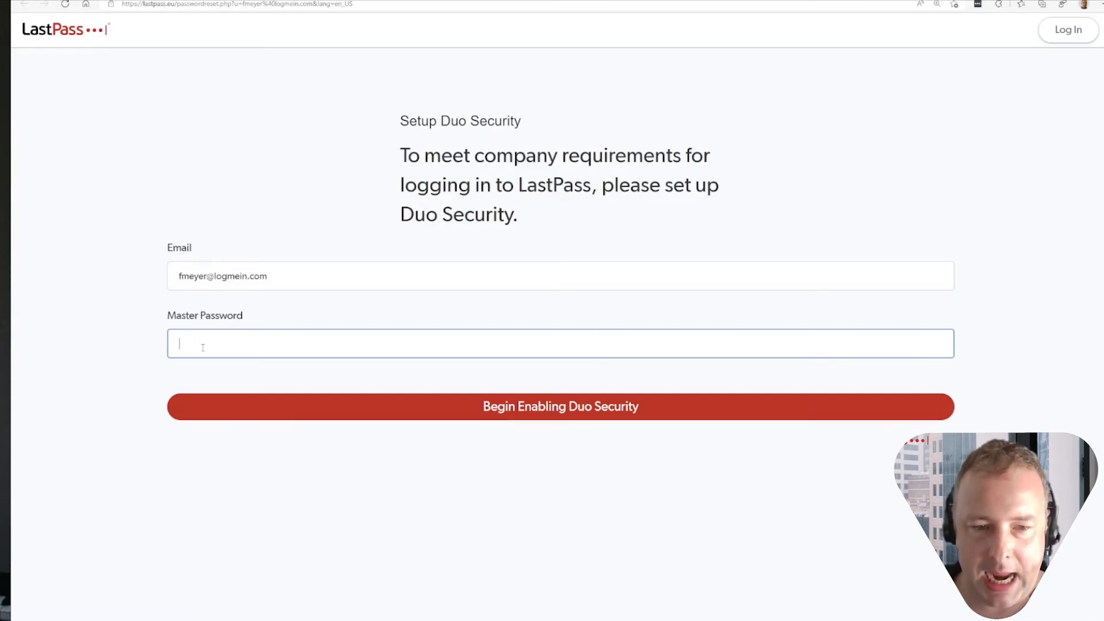
# - Enter the account's master password, begin enabling Duo Security, and confirm the Duo Security username
pyautogui.write('•••••••••')
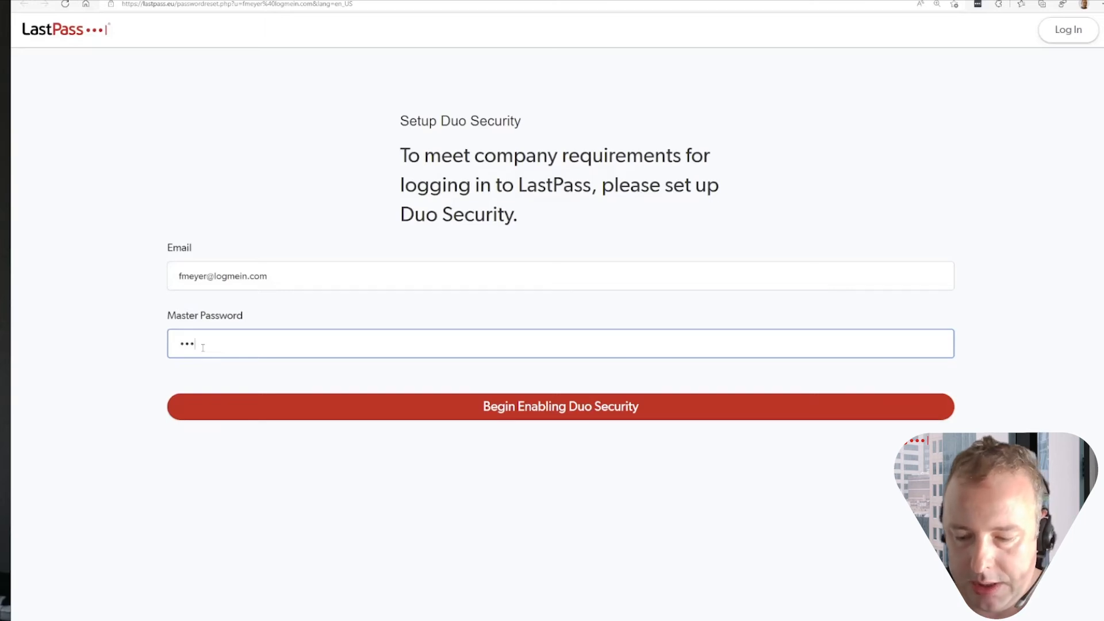
pyautogui.write('•••')
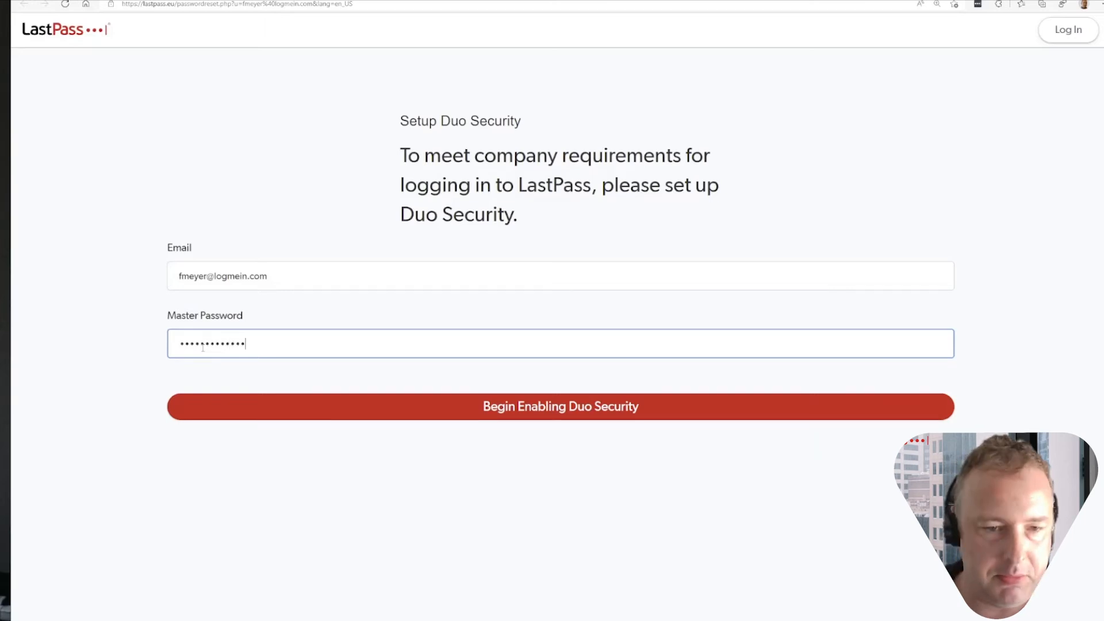
pyautogui.click(556, 409)
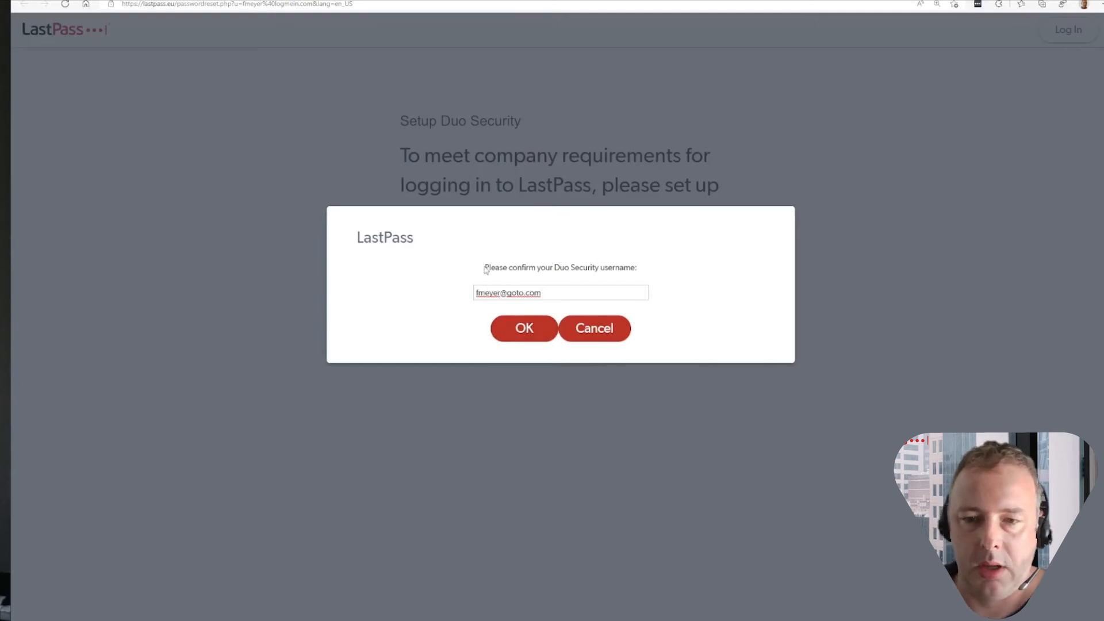
pyautogui.click(523, 332)
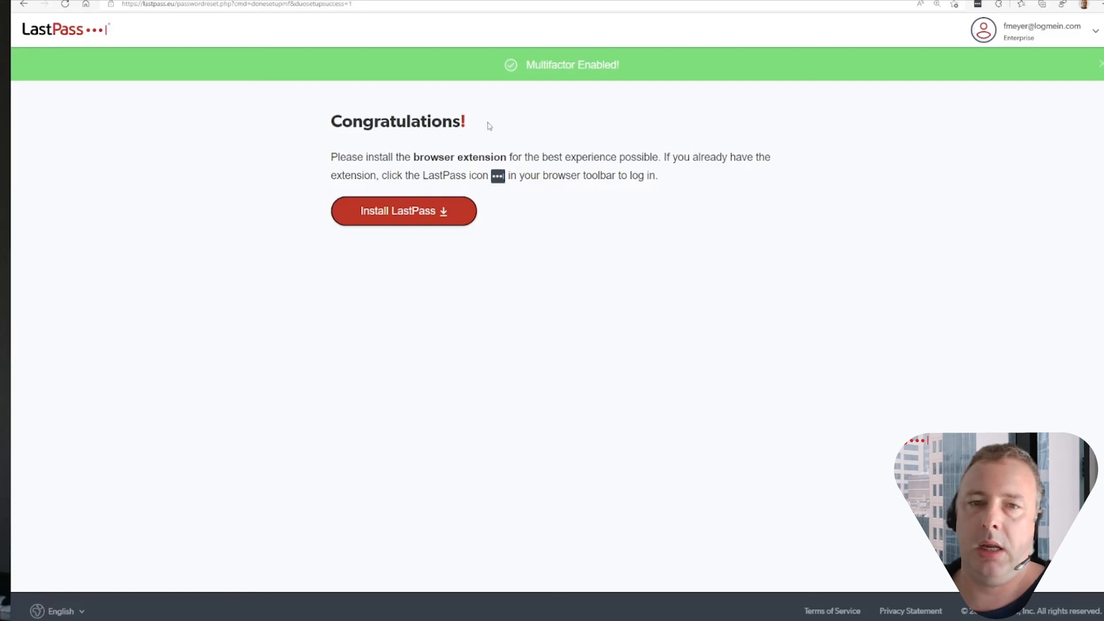
# - Submit the LastPass browser extension login with the filled-in e-mail and master password, retrying it once
pyautogui.click(978, 5)
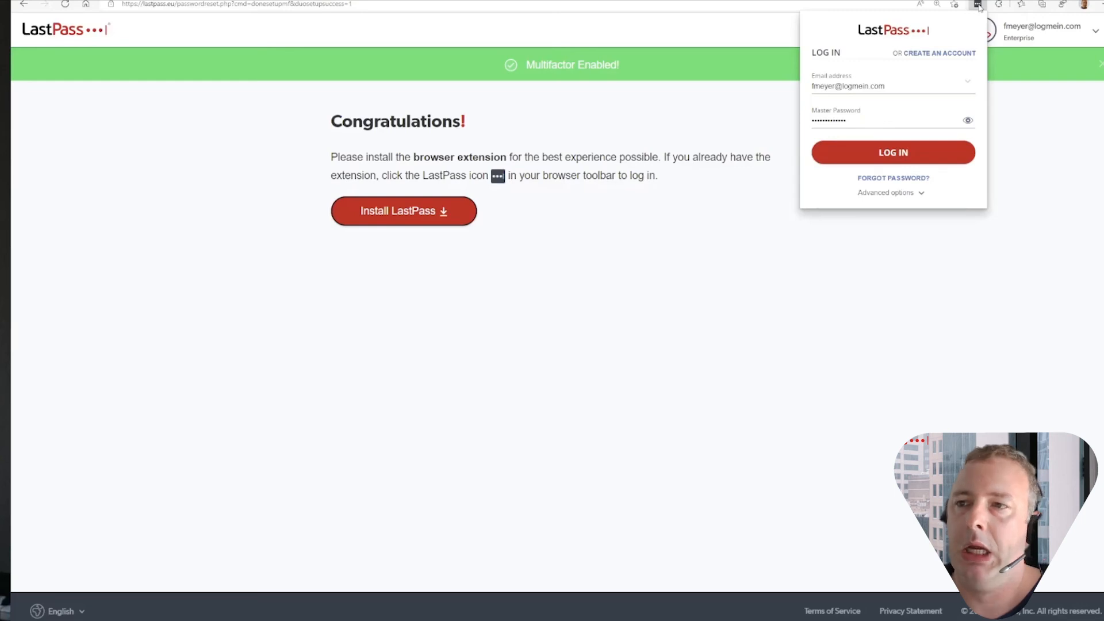
pyautogui.click(872, 153)
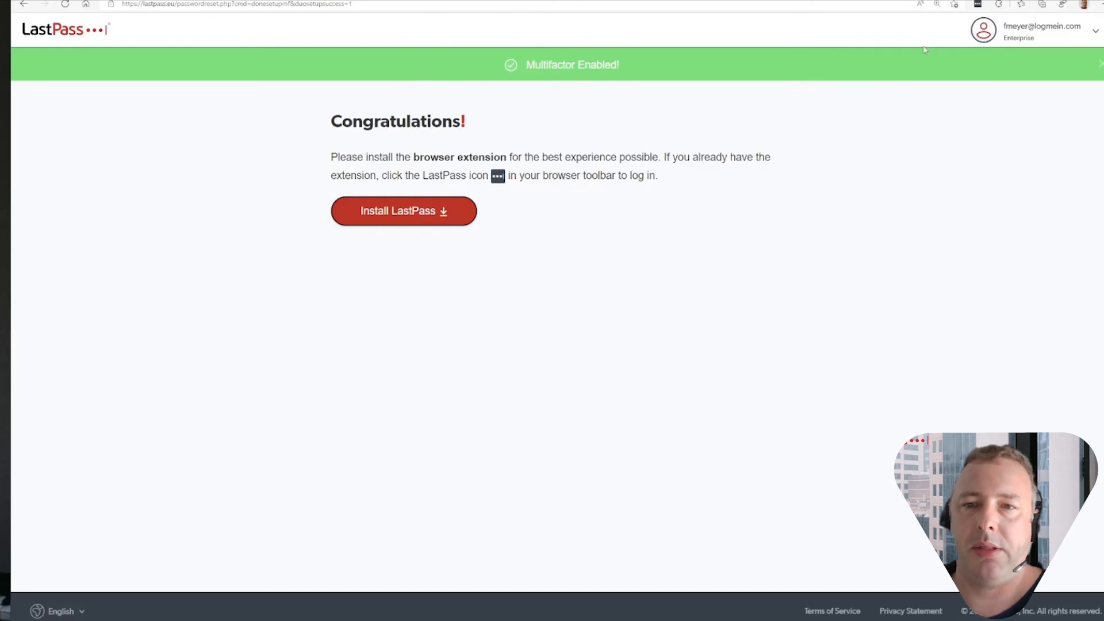
pyautogui.click(978, 4)
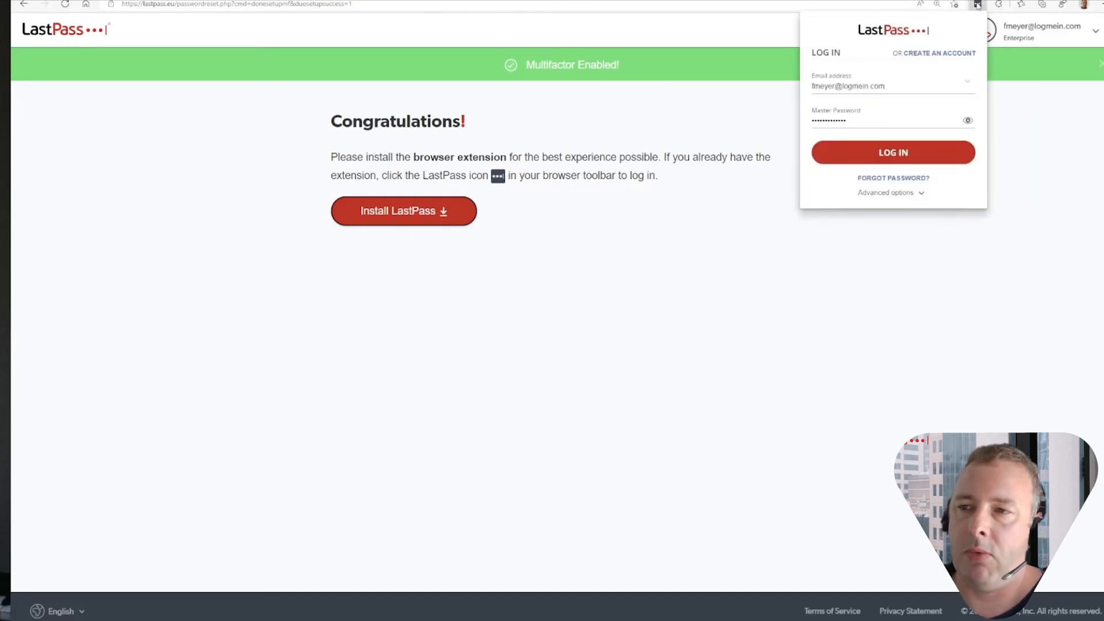
pyautogui.click(931, 150)
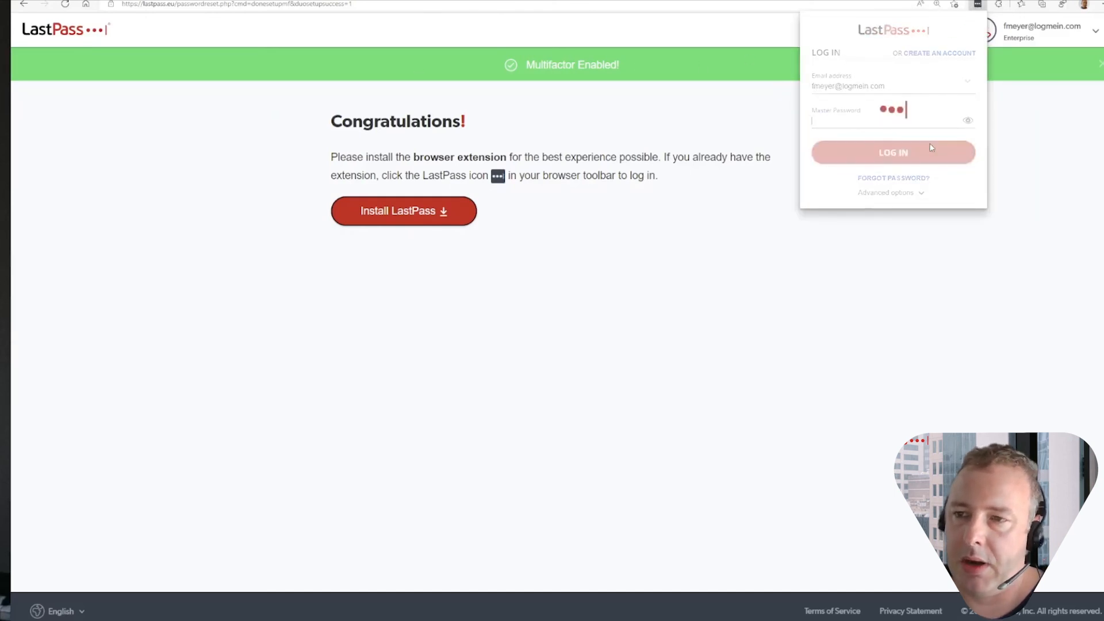